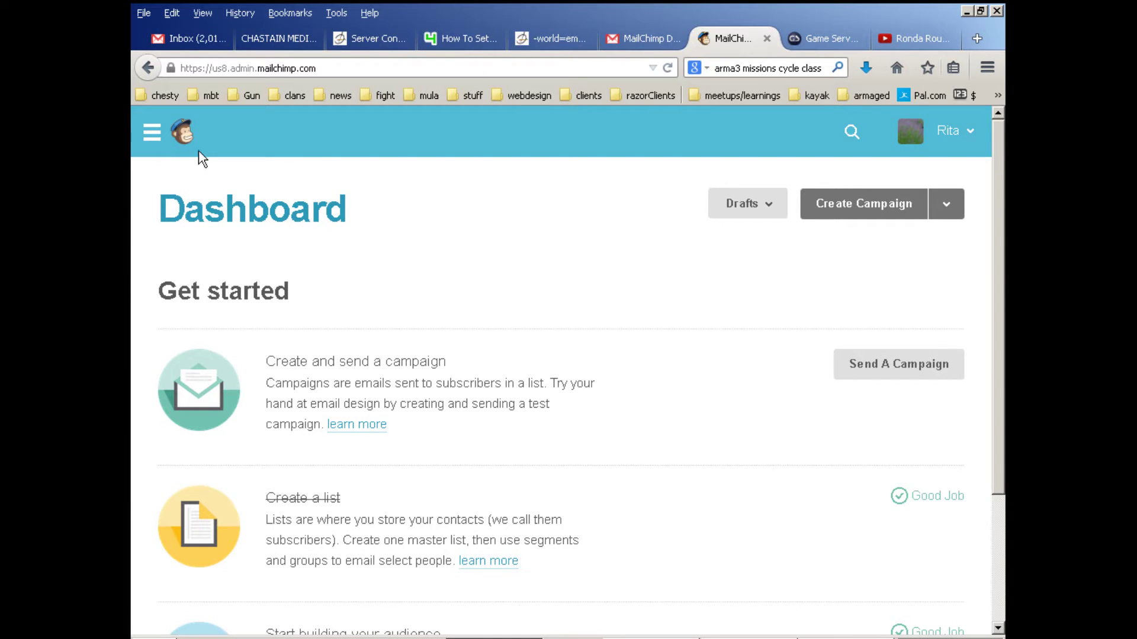
Show the main navigation panel beside the Dashboard.
{"action": "left_click", "coordinate": [151, 138]}
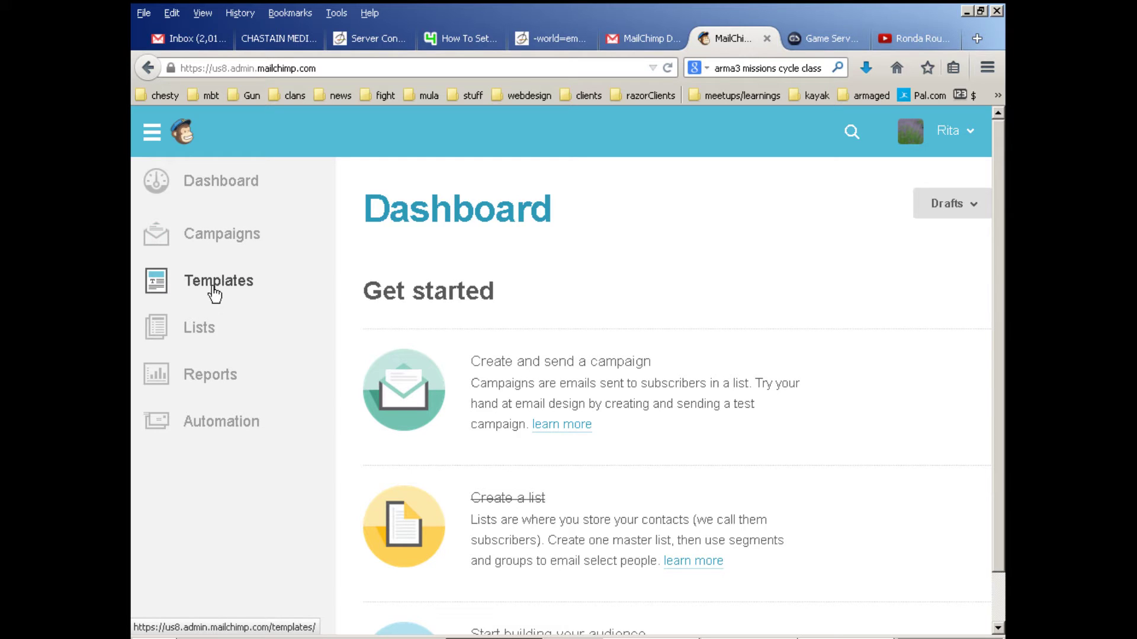
Go to Lists and start the Add a subscriber form for LavenderUpdates.
{"action": "left_click", "coordinate": [202, 335]}
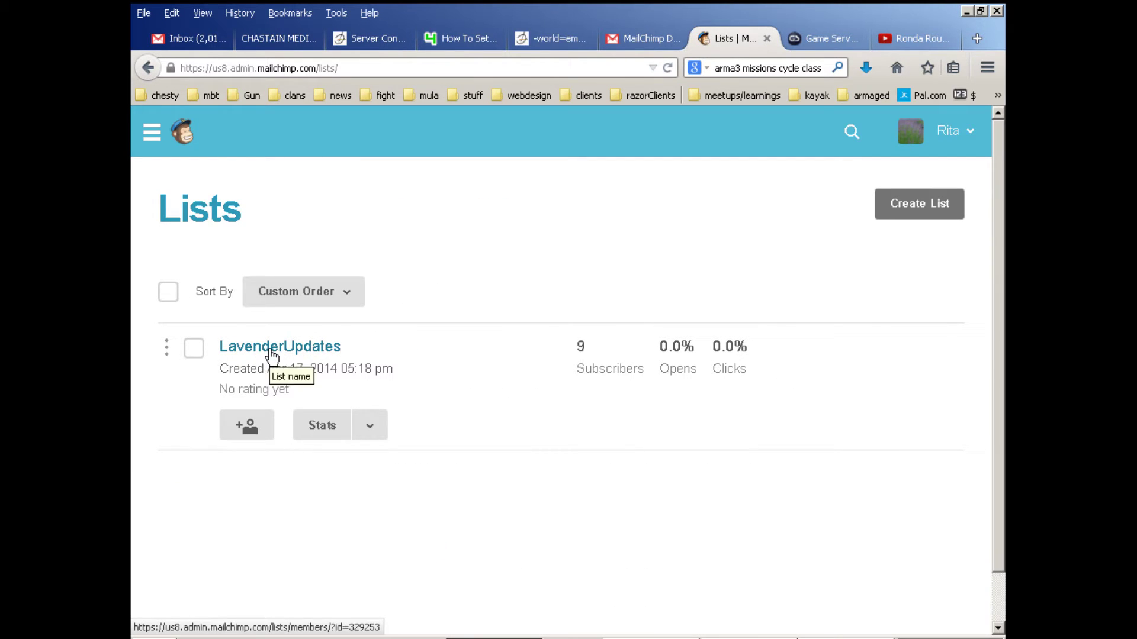
{"action": "left_click", "coordinate": [248, 430]}
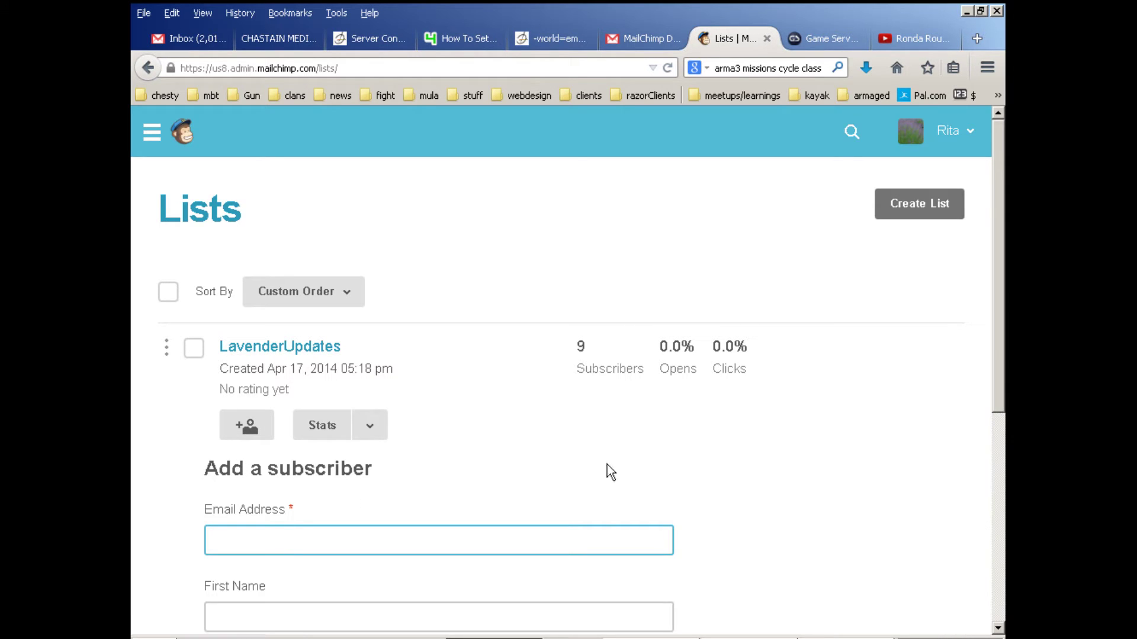
{"action": "left_click_drag", "start_coordinate": [1002, 344], "coordinate": [997, 501]}
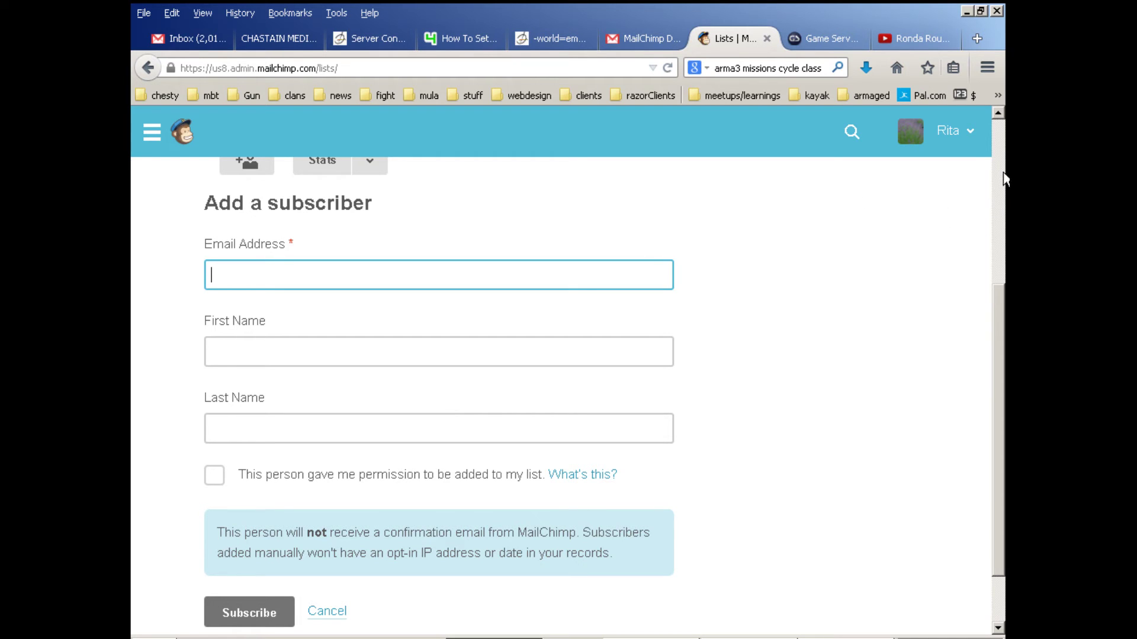
From the LavenderUpdates list's extra actions, choose Import to reach the subscriber import page.
{"action": "left_click", "coordinate": [371, 165]}
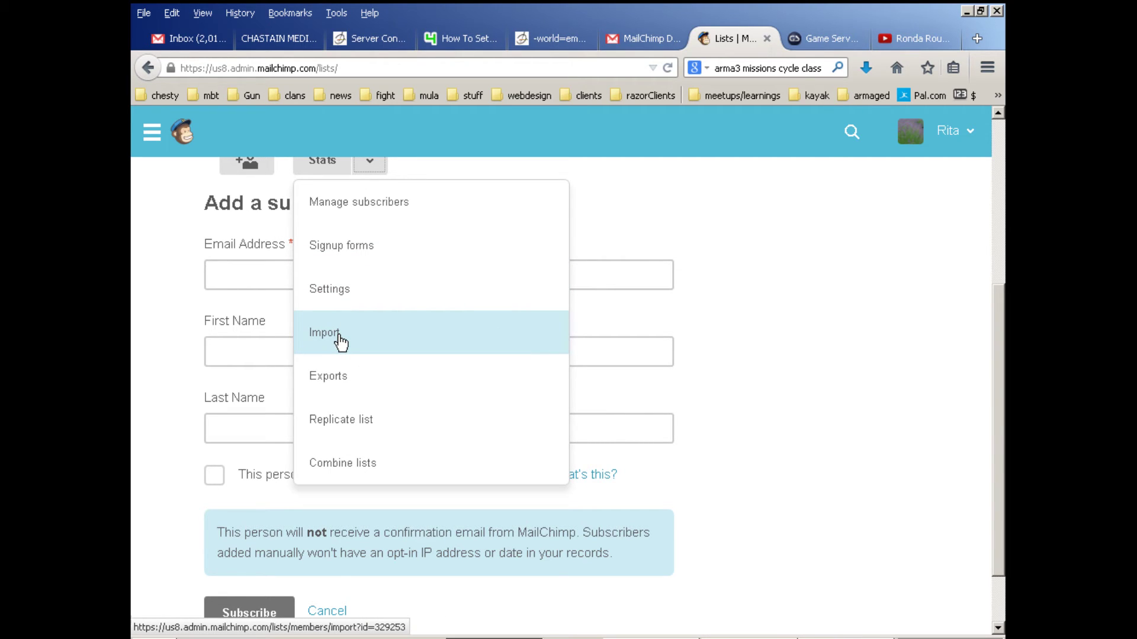
{"action": "left_click", "coordinate": [418, 165]}
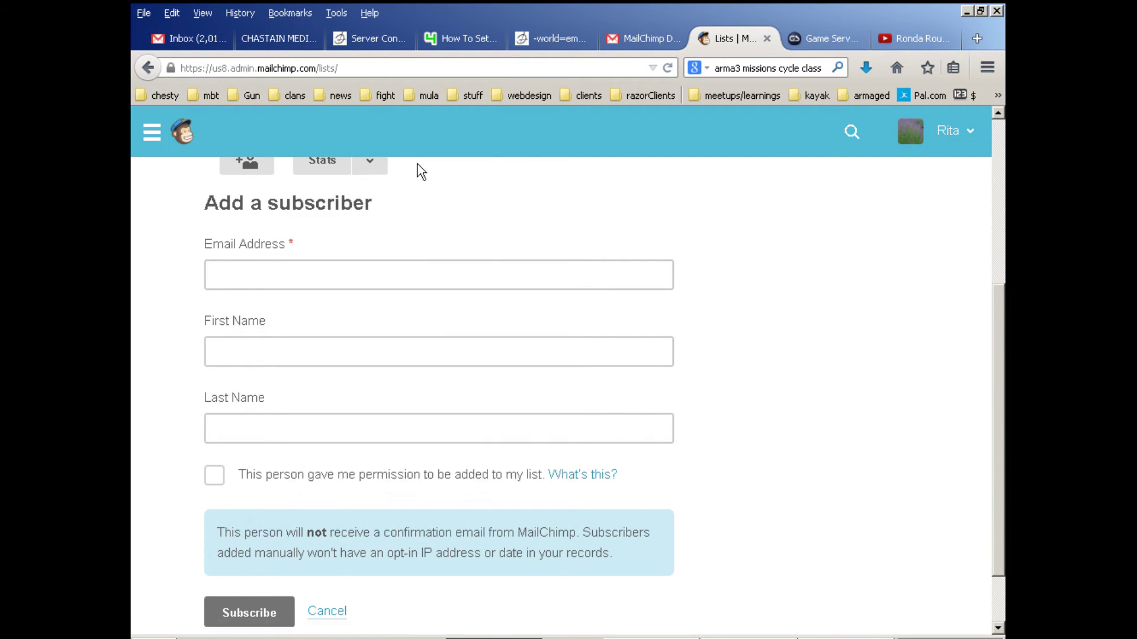
{"action": "left_click_drag", "start_coordinate": [1003, 321], "coordinate": [998, 147]}
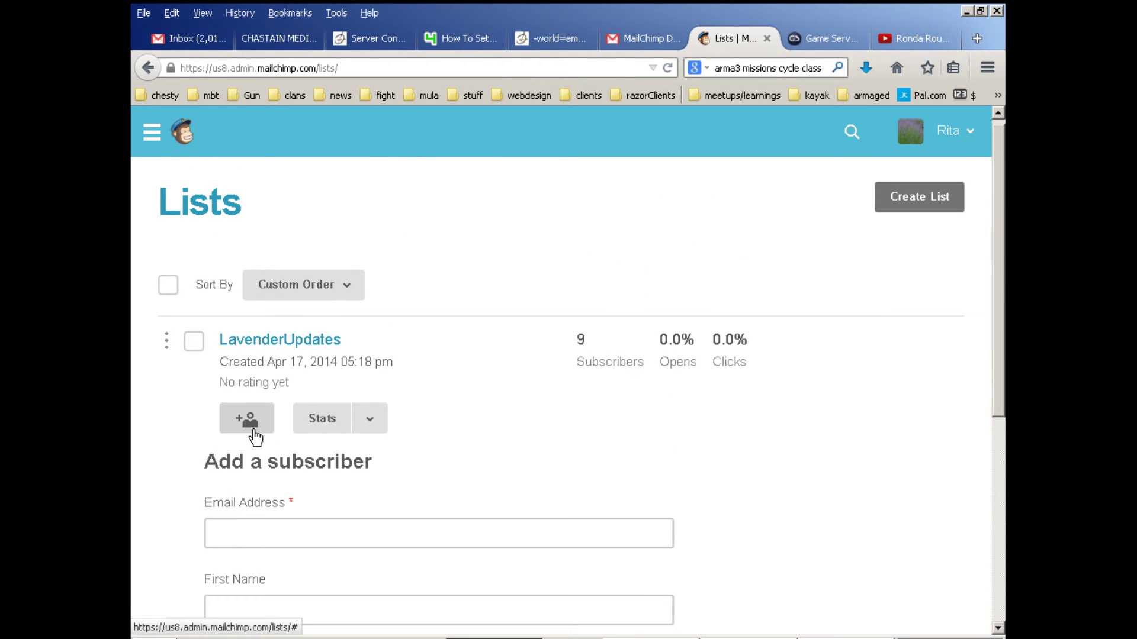
{"action": "left_click", "coordinate": [370, 420]}
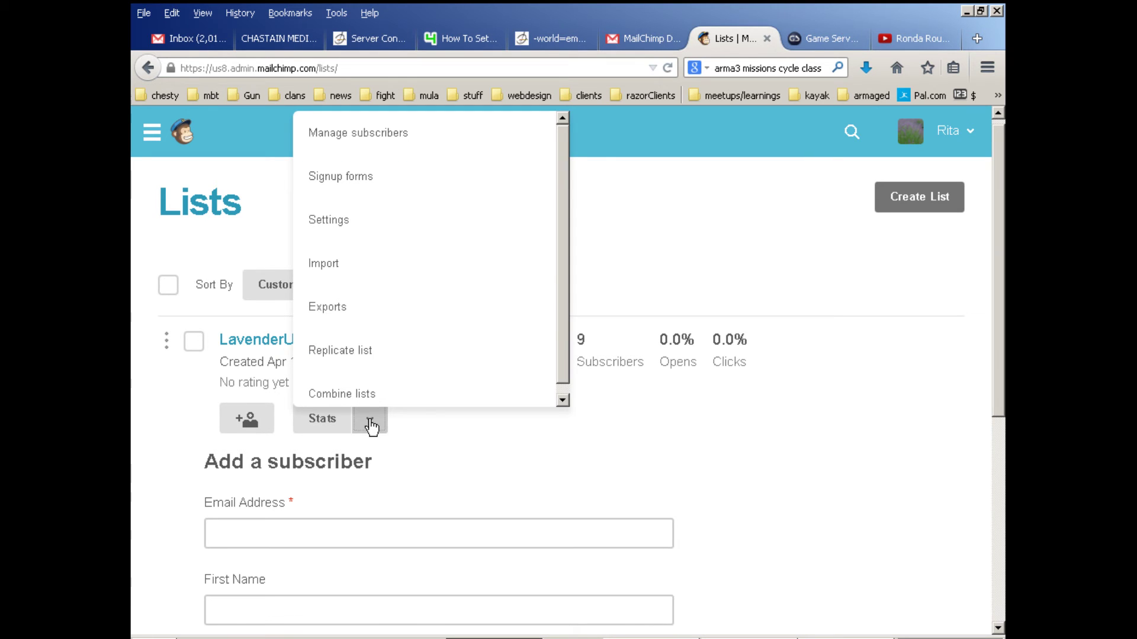
{"action": "left_click", "coordinate": [335, 271]}
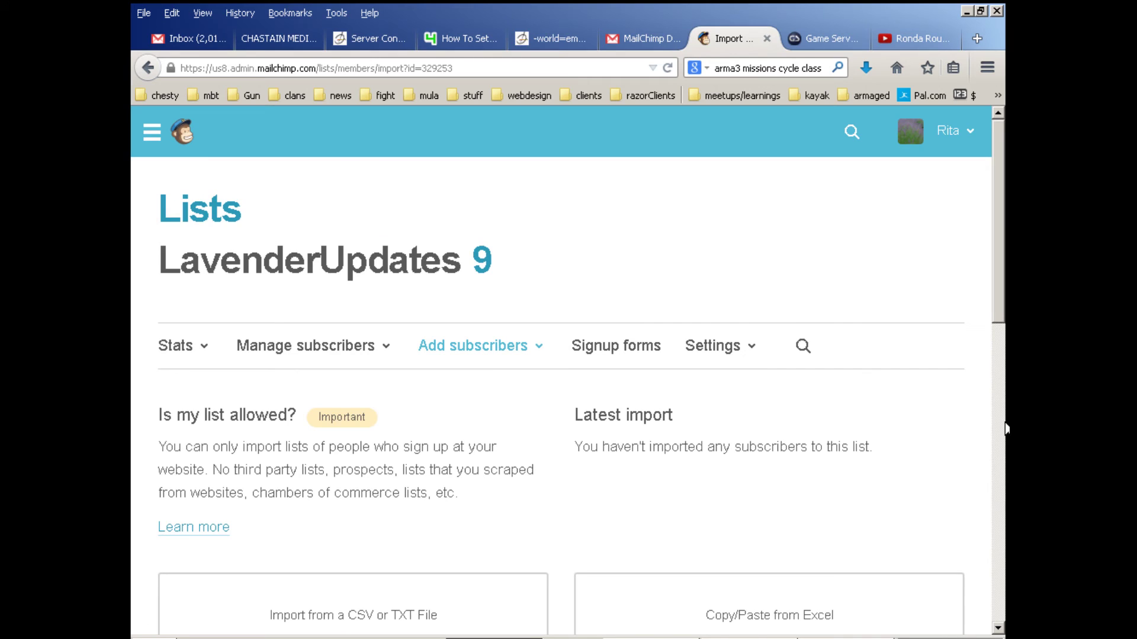
{"action": "scroll", "coordinate": [1002, 311], "scroll_direction": "down", "scroll_amount": 3}
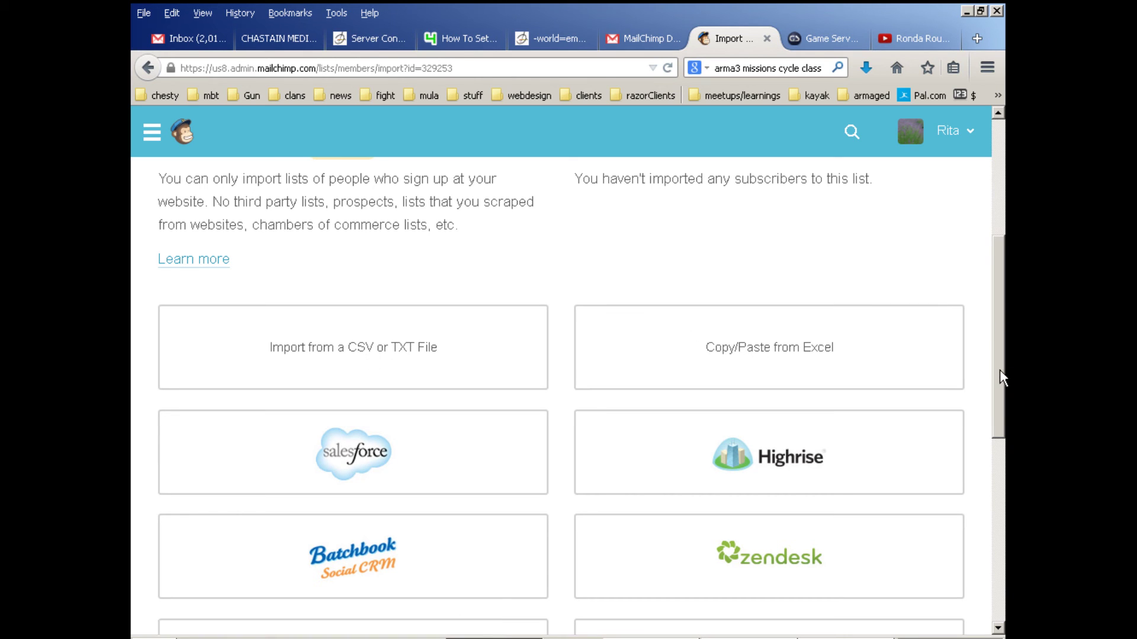
{"action": "left_click_drag", "start_coordinate": [999, 370], "coordinate": [1005, 629]}
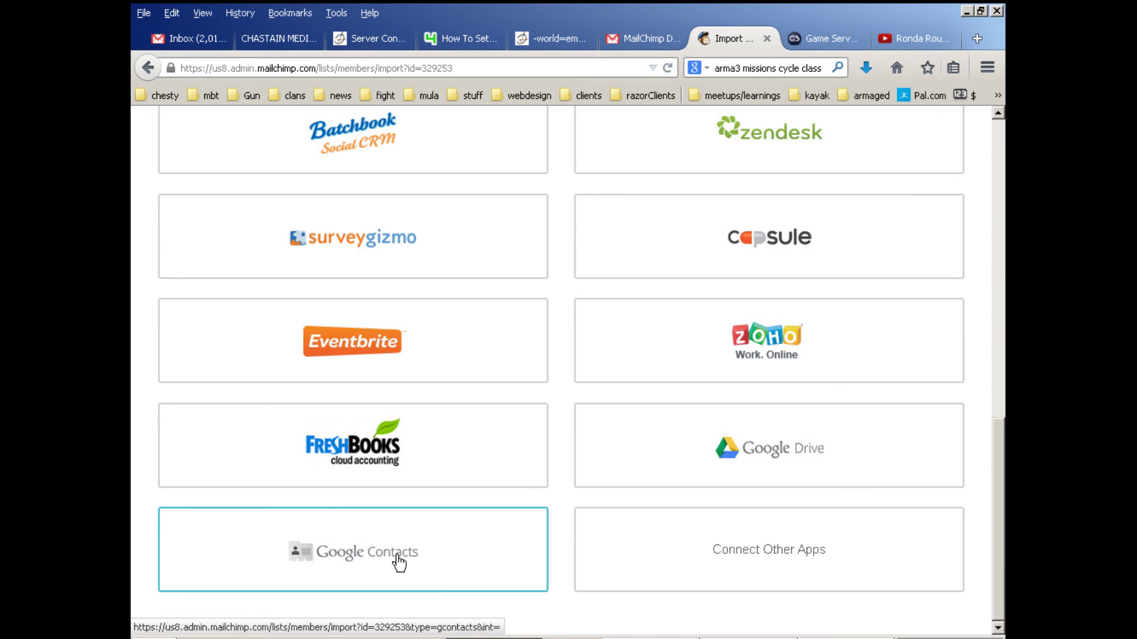